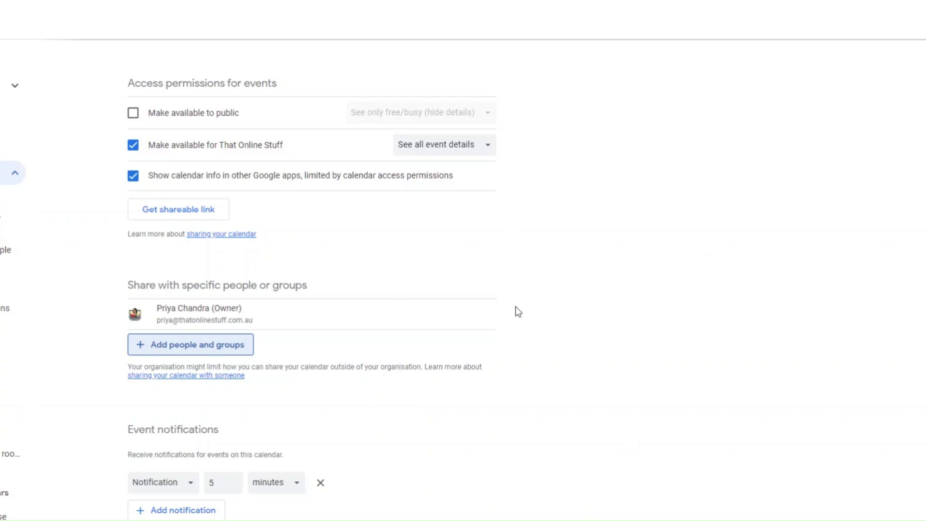
# Step: Add the suggested contact as a share recipient and check permissions, finding only free/busy available
pyautogui.scroll(-1, 171, 292)
pyautogui.click(172, 289)
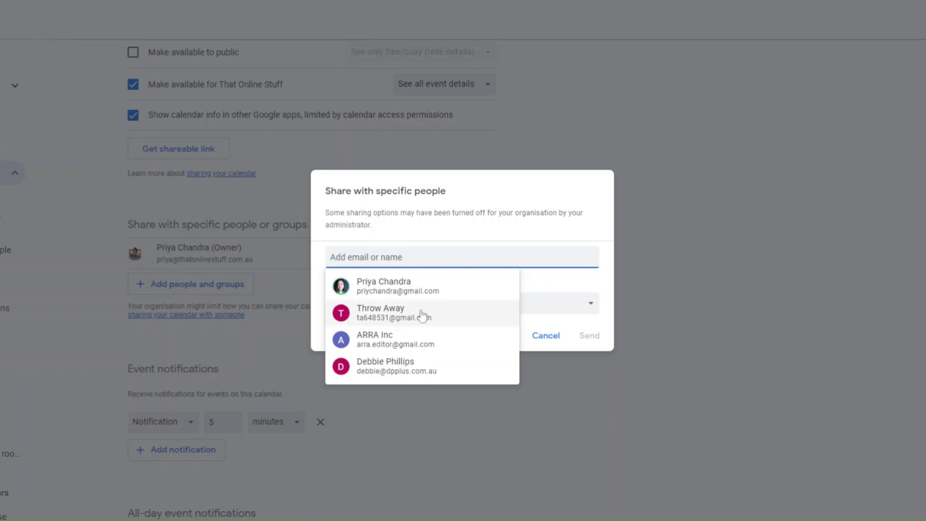
pyautogui.click(413, 288)
pyautogui.click(489, 314)
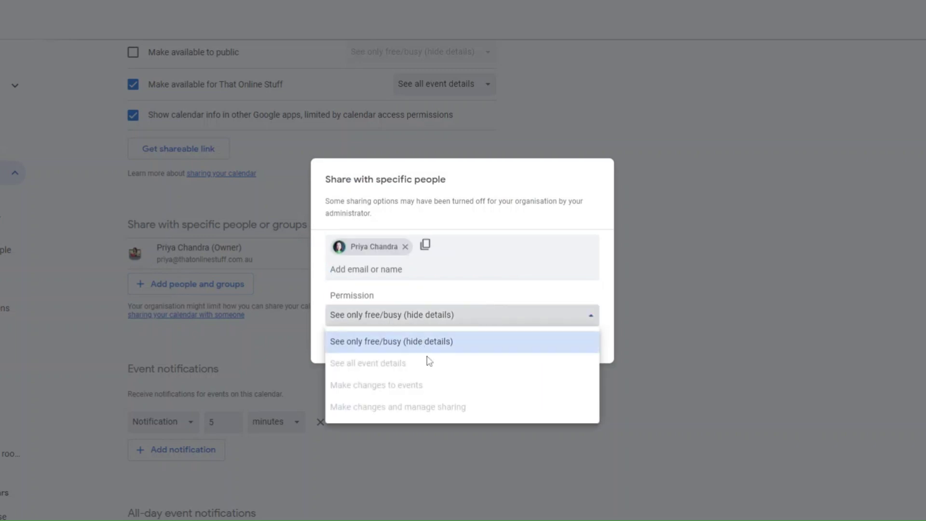
pyautogui.click(522, 312)
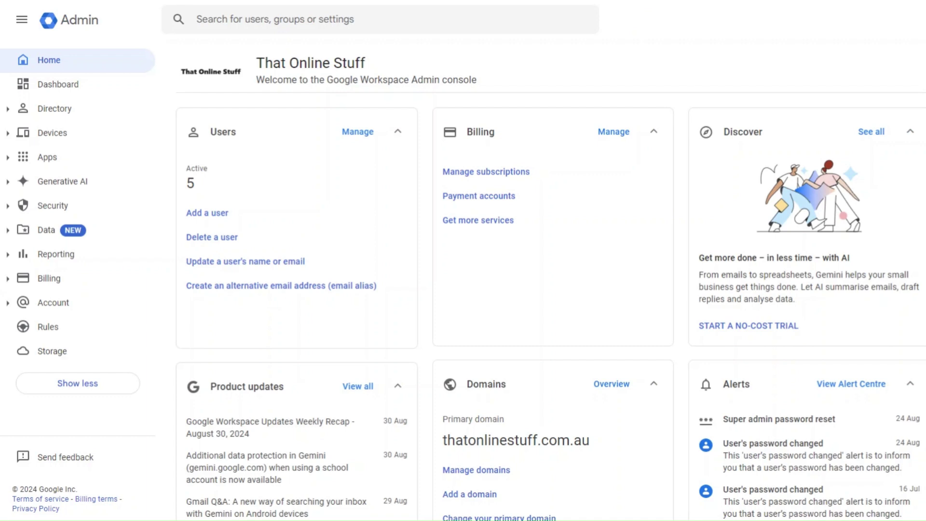
# Step: Navigate Apps > Google Workspace > Calendar and open the Calendar Sharing settings
pyautogui.click(11, 158)
pyautogui.click(30, 211)
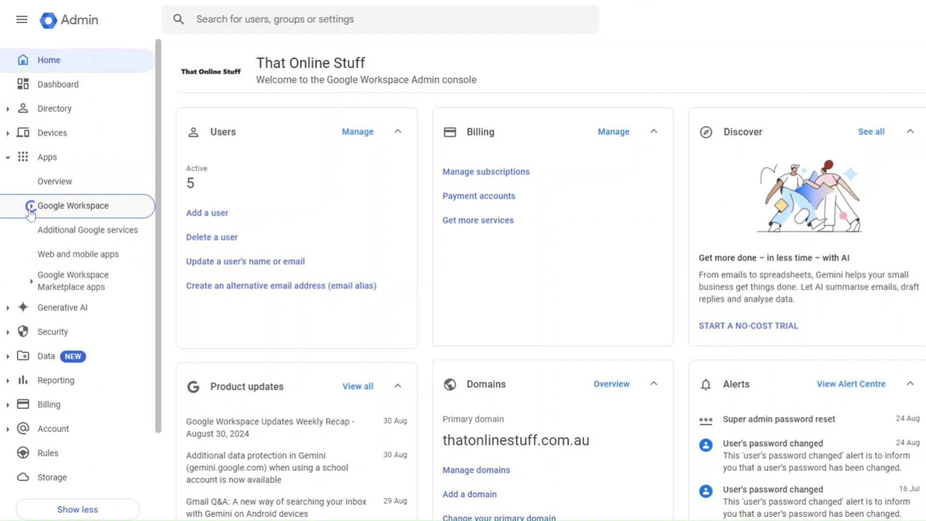
pyautogui.click(72, 305)
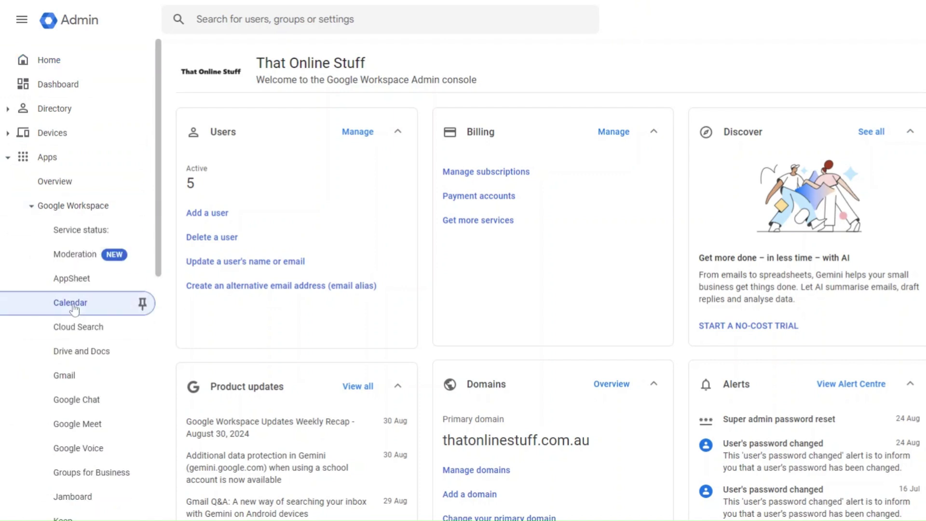
pyautogui.click(574, 244)
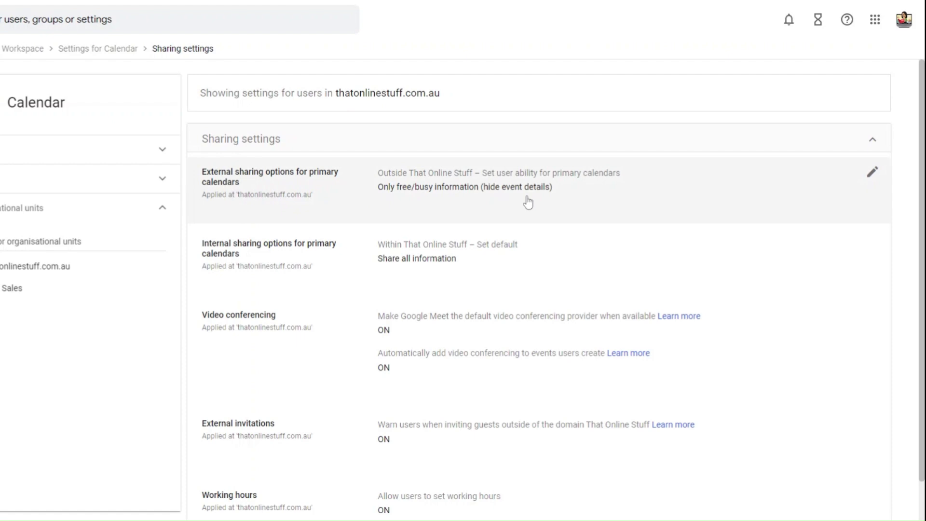
# Step: Set primary-calendar external sharing to 'Share all information, and outsiders can change calendars' and save
pyautogui.click(632, 191)
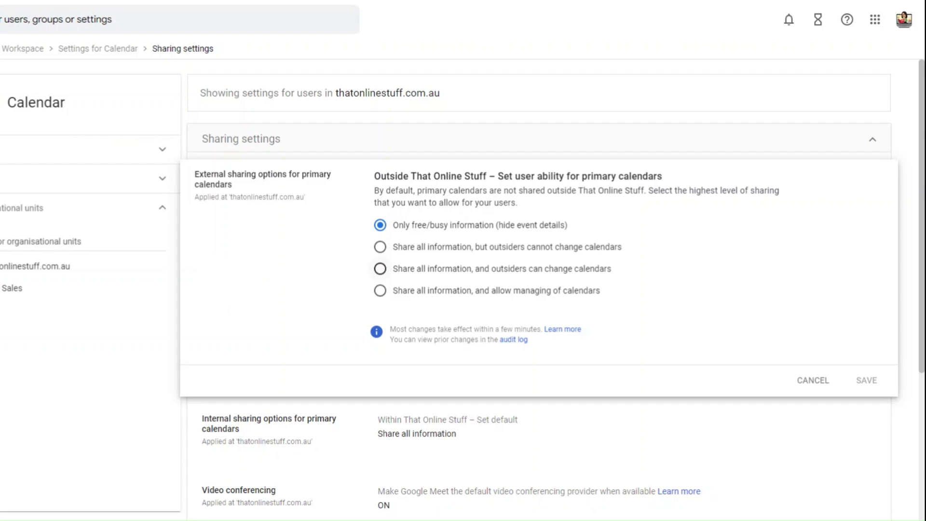
pyautogui.click(380, 246)
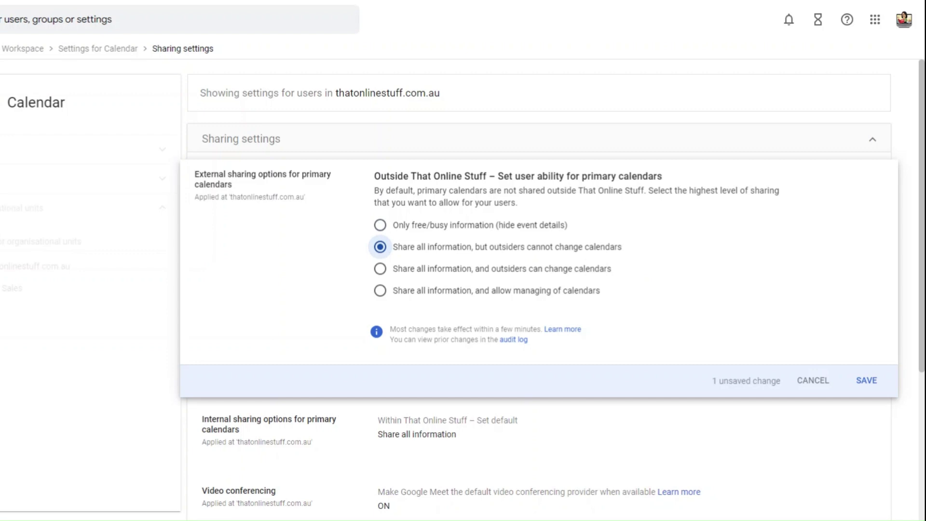
pyautogui.click(380, 269)
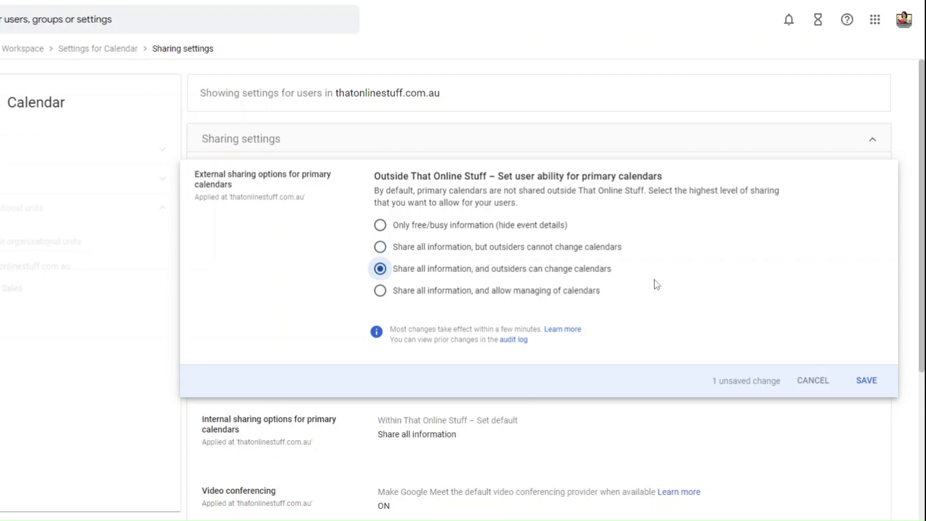
pyautogui.click(866, 381)
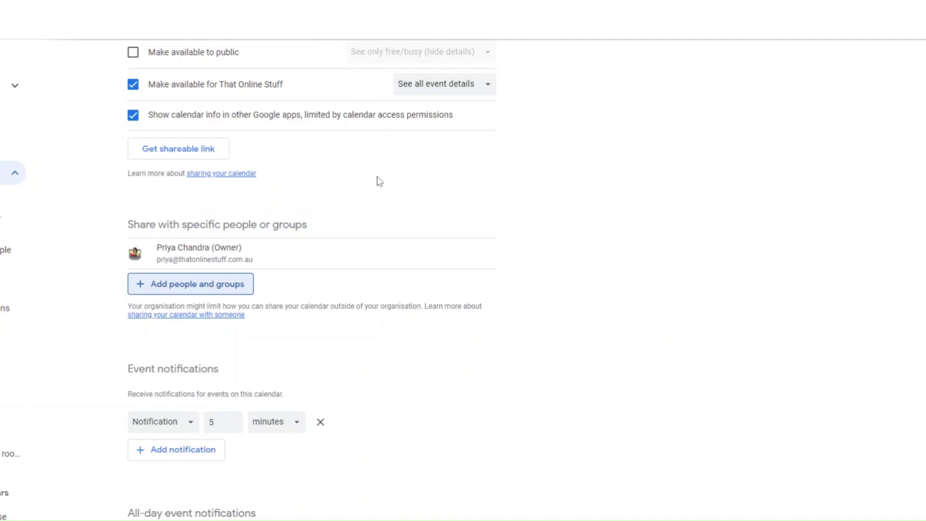
pyautogui.click(197, 287)
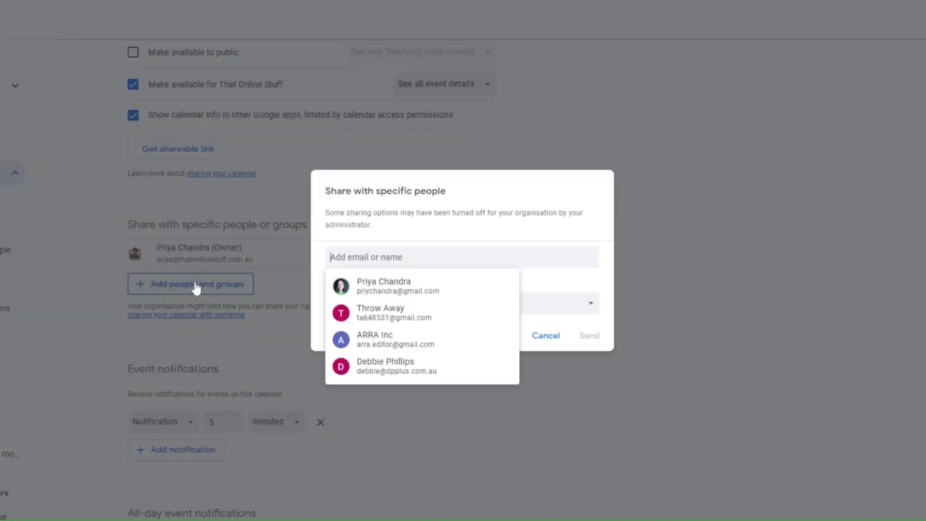
pyautogui.click(375, 293)
pyautogui.click(402, 319)
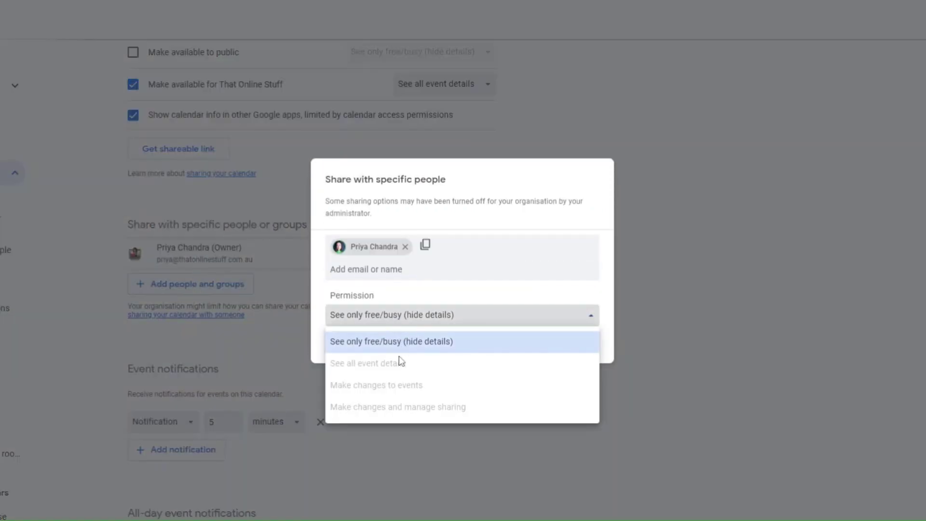
pyautogui.click(639, 298)
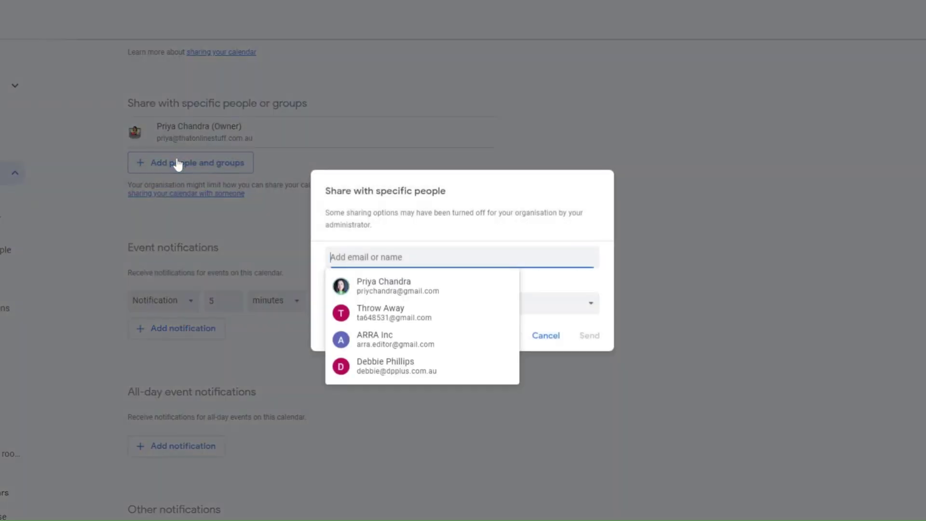
pyautogui.click(385, 287)
pyautogui.click(392, 315)
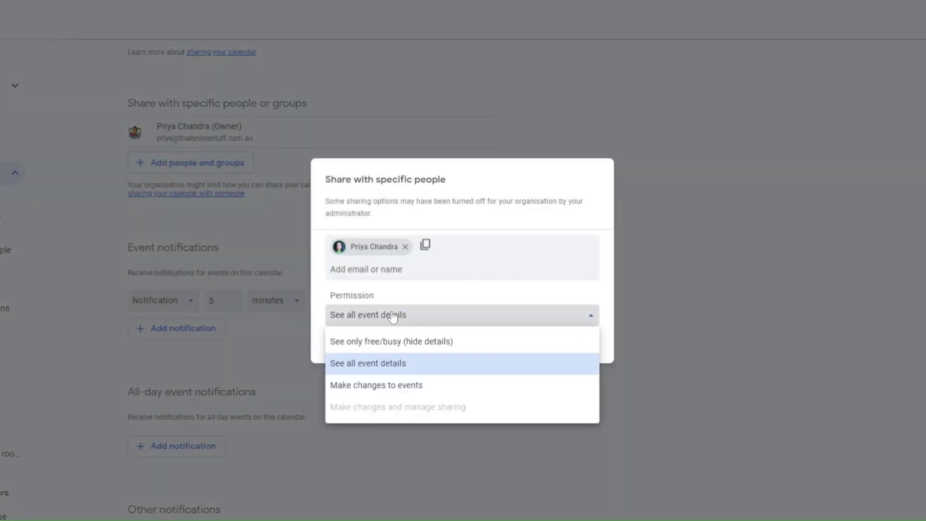
pyautogui.click(585, 297)
pyautogui.click(546, 347)
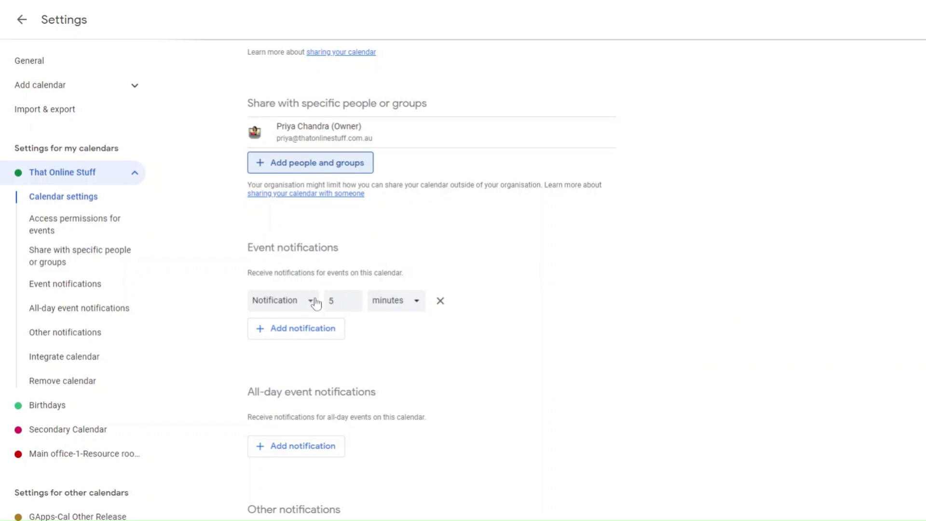
# Step: Try sharing the Secondary Calendar with the suggested contact, see only free/busy offered, and cancel
pyautogui.click(84, 430)
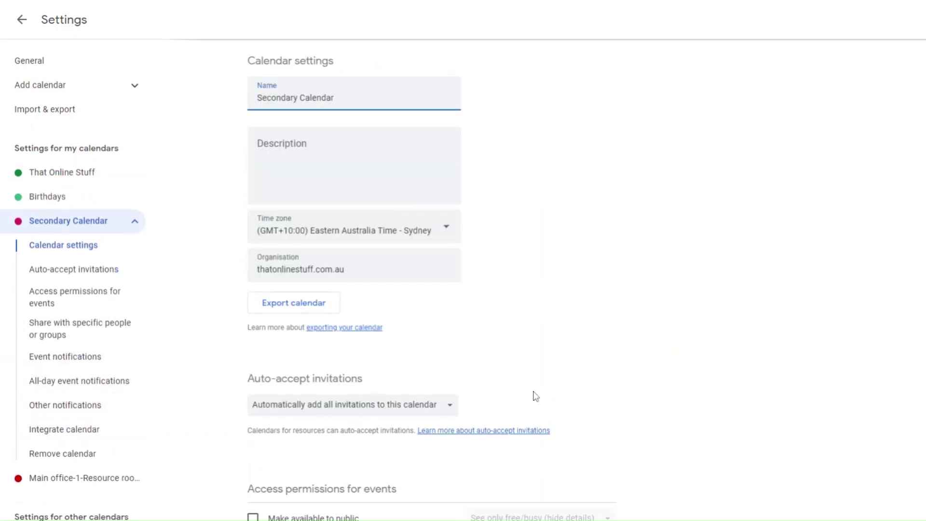
pyautogui.scroll(-6, 328, 309)
pyautogui.scroll(-4, 320, 306)
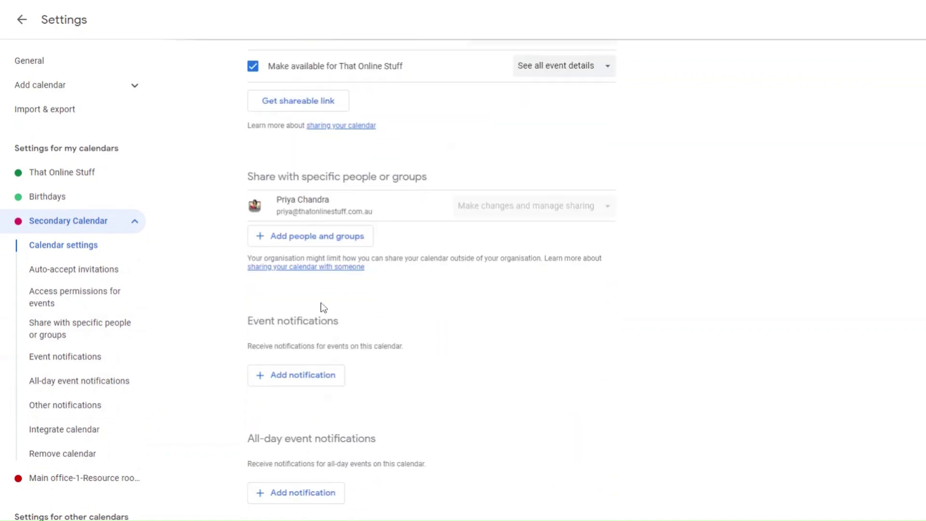
pyautogui.click(312, 237)
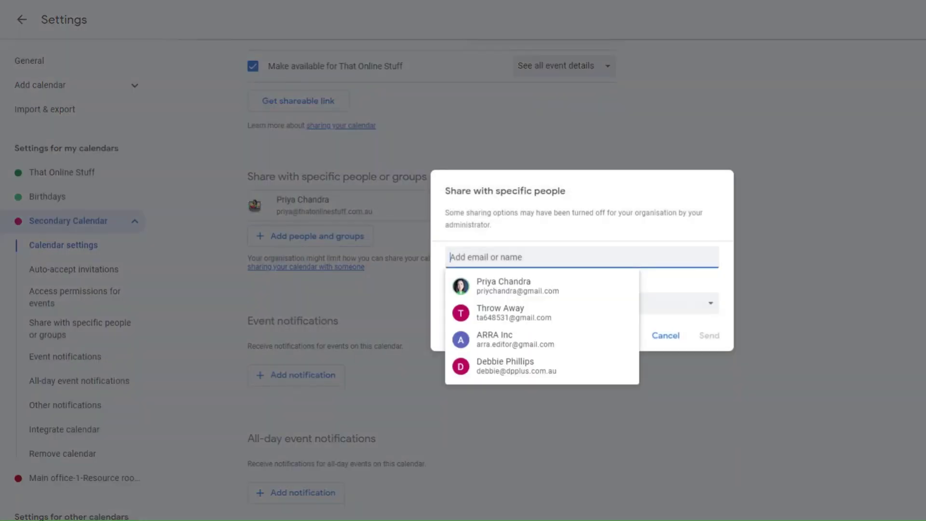
pyautogui.click(488, 288)
pyautogui.click(500, 319)
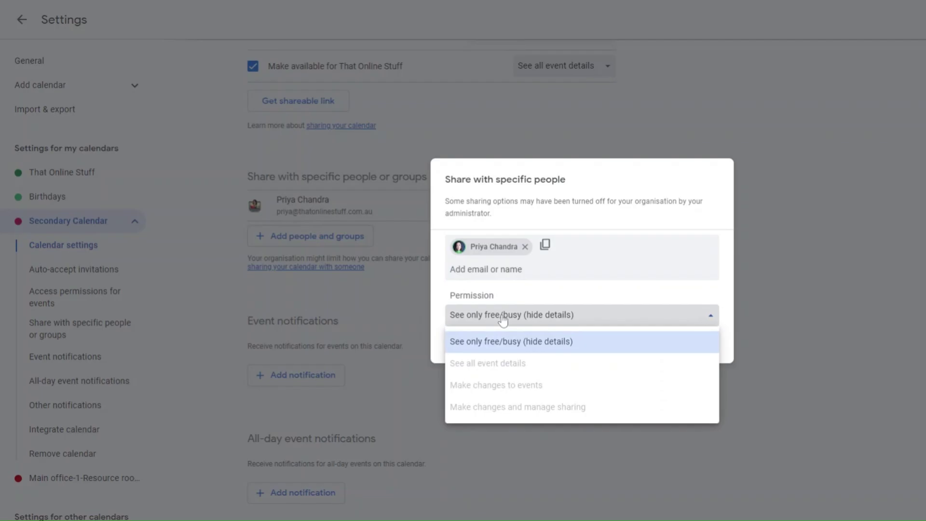
pyautogui.click(502, 340)
pyautogui.click(664, 348)
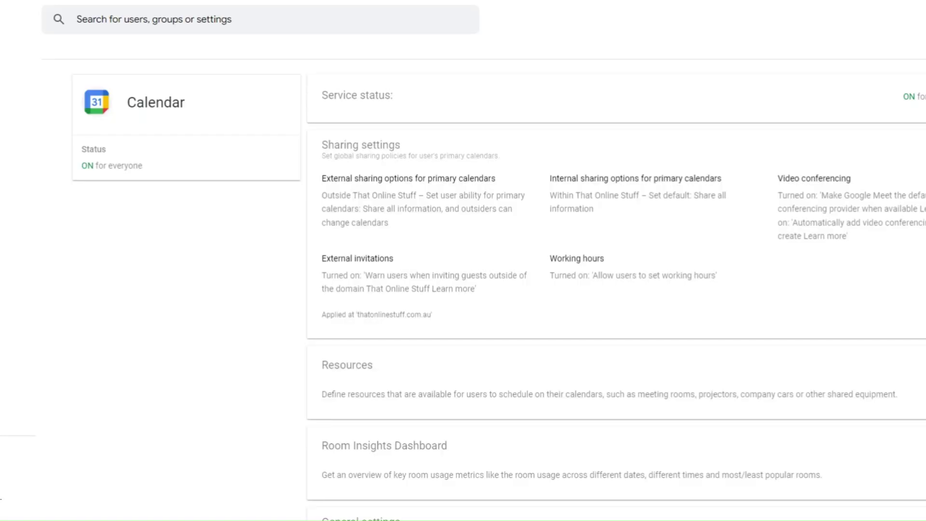
# Step: In General settings, set secondary-calendar external sharing to 'Share all information, and outsiders can change calendars' and save
pyautogui.scroll(-5, 512, 304)
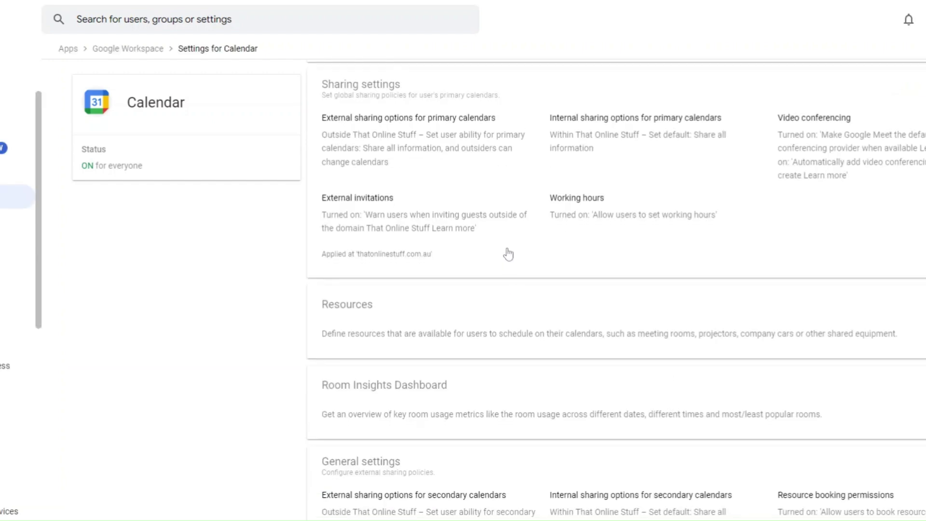
pyautogui.scroll(-3, 500, 239)
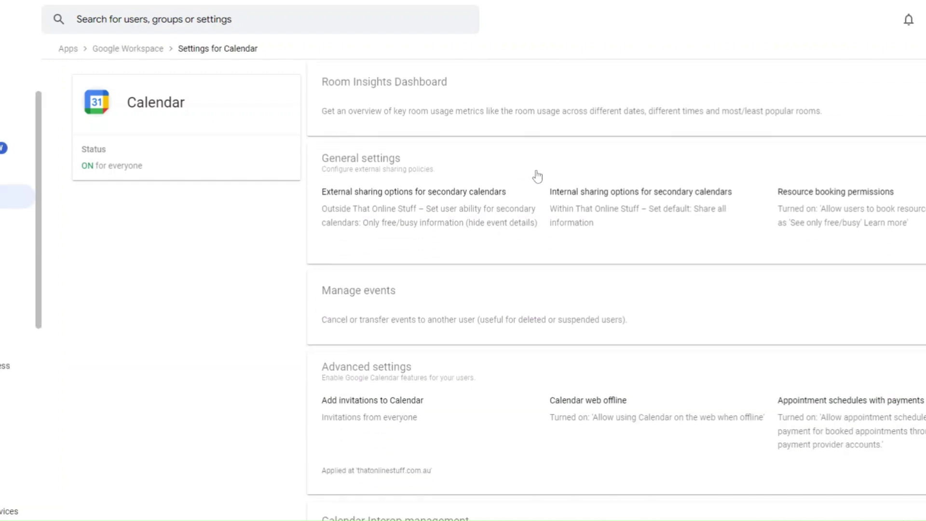
pyautogui.click(537, 174)
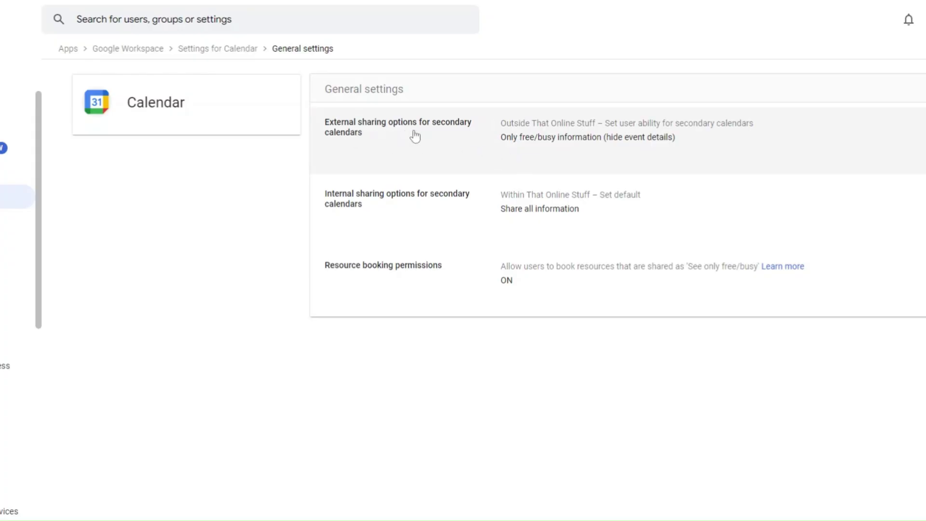
pyautogui.click(746, 154)
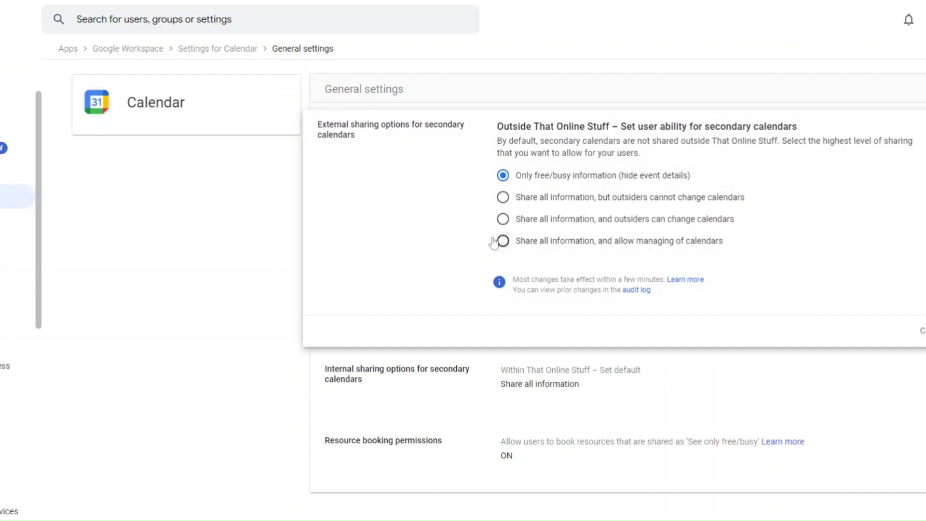
pyautogui.click(503, 218)
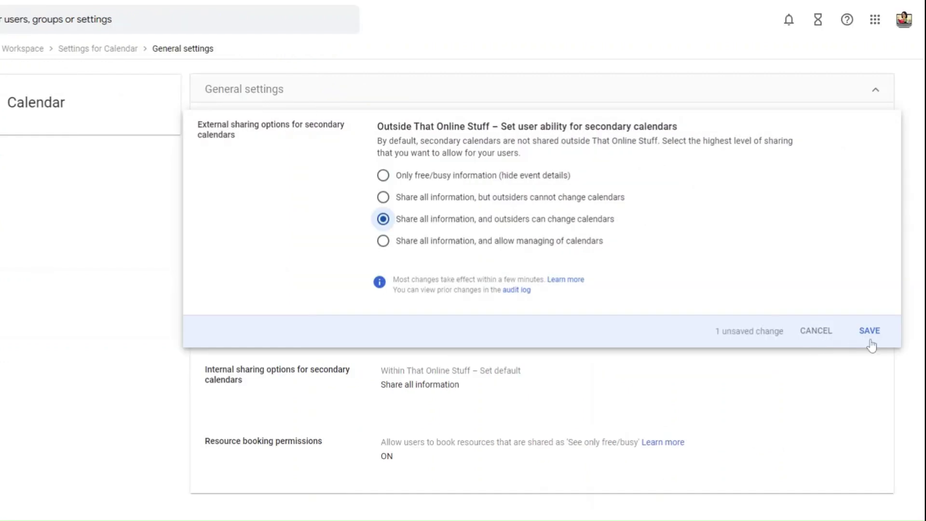
pyautogui.click(870, 340)
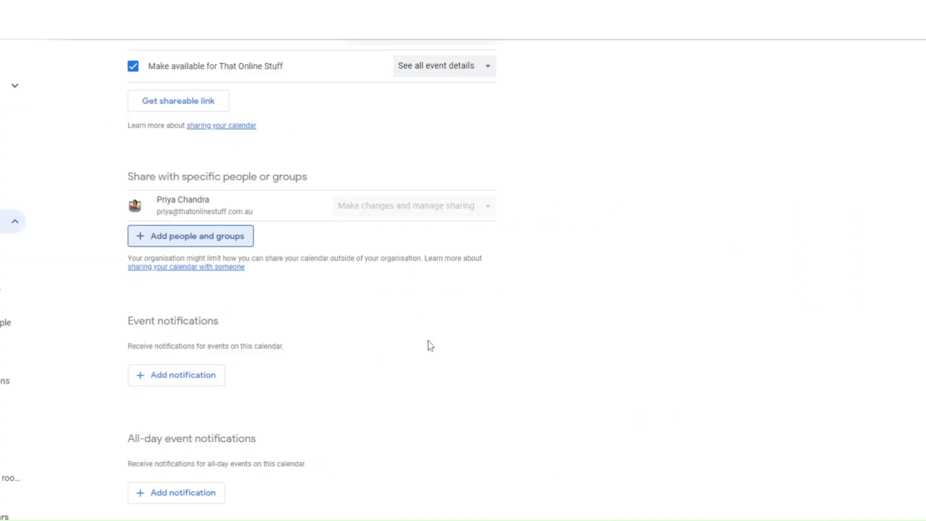
# Step: Reload the settings, add the suggested contact, and view permissions now including See all event details
pyautogui.click(17, 5)
pyautogui.scroll(-1, 394, 315)
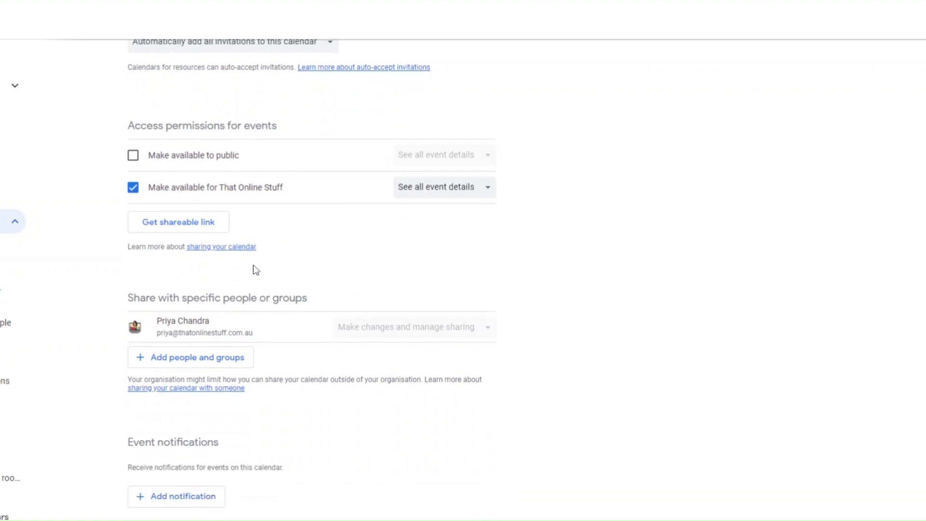
pyautogui.click(203, 358)
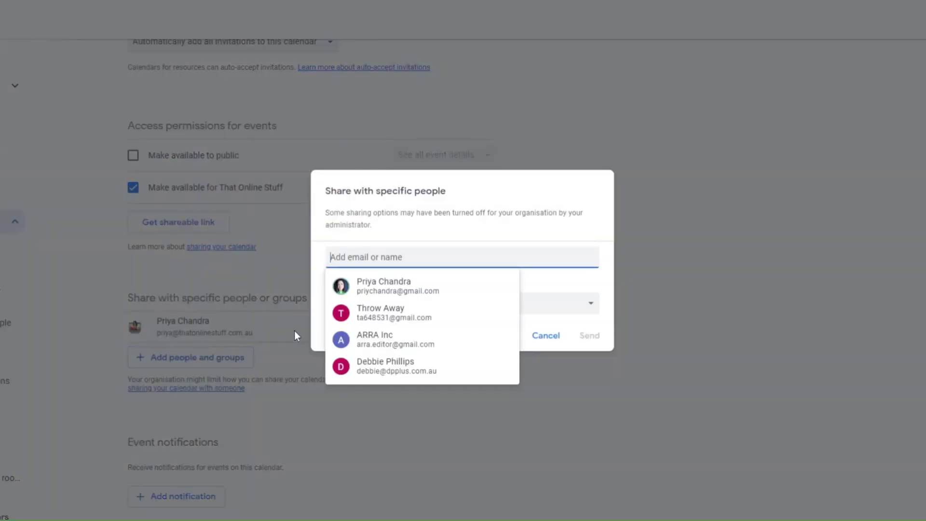
pyautogui.click(397, 287)
pyautogui.click(436, 322)
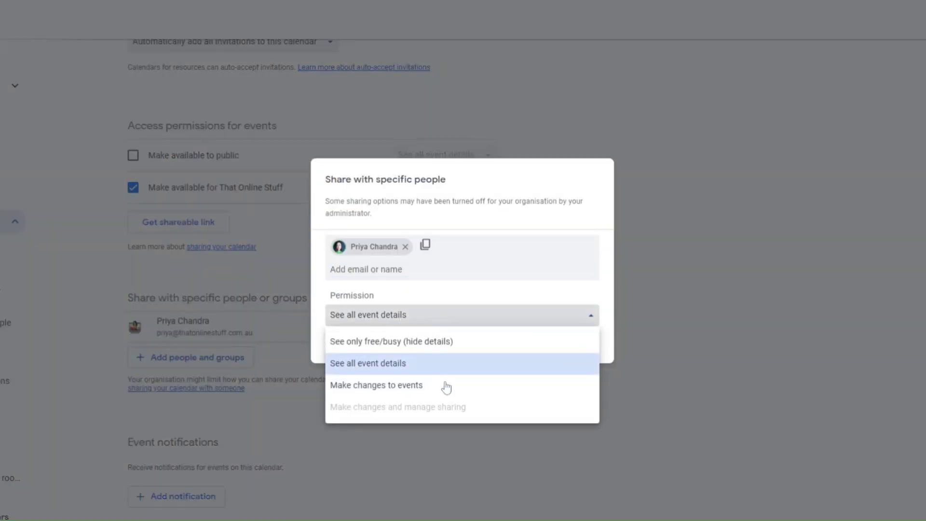